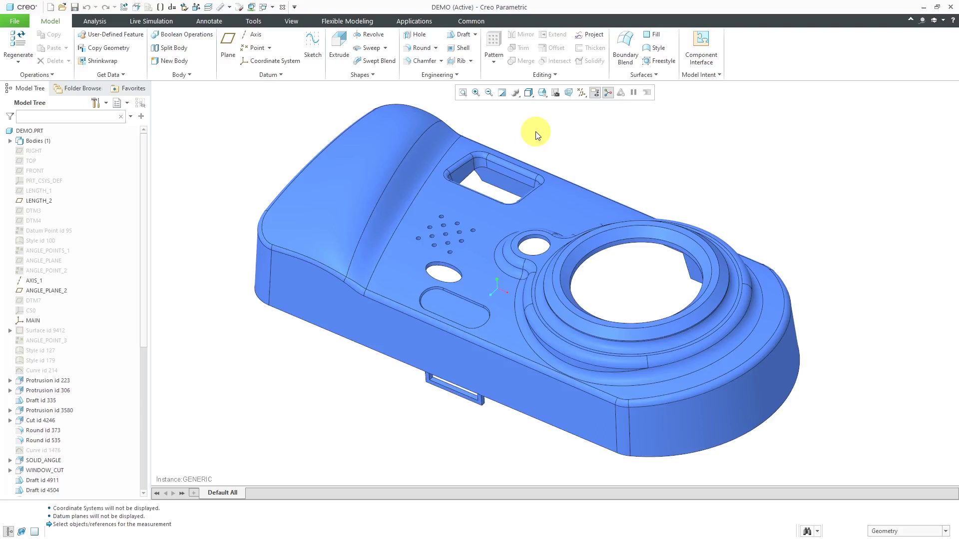
- Switch the ribbon to the Analysis tab for the DEMO.PRT camera housing
click(95, 20)
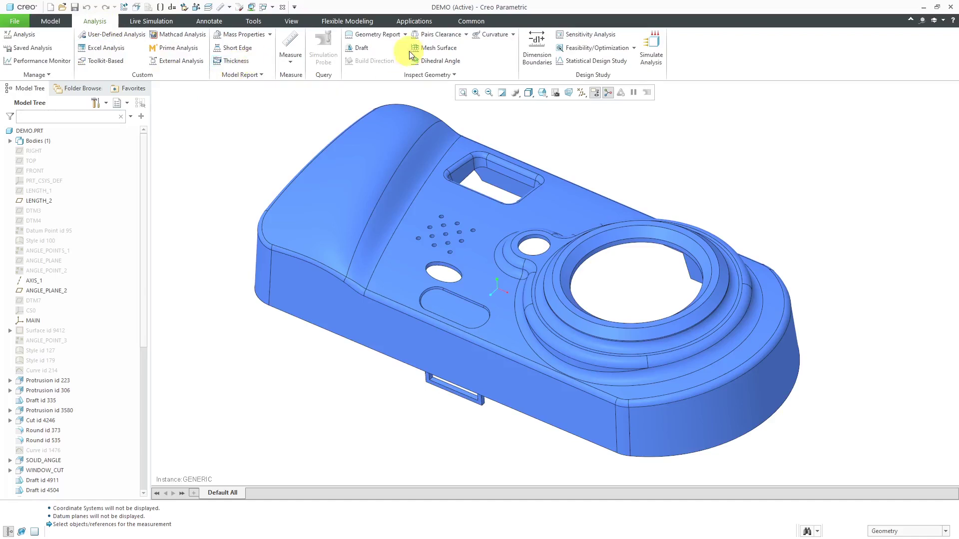
click(419, 21)
- Orbit to the part's hollow underside and start a 3D Thickness measurement, moving its dialog aside
mouse_move(271, 219)
middle_down()
mouse_move(331, 118)
mouse_move(380, 200)
mouse_move(343, 199)
mouse_move(343, 185)
mouse_move(345, 200)
middle_up()
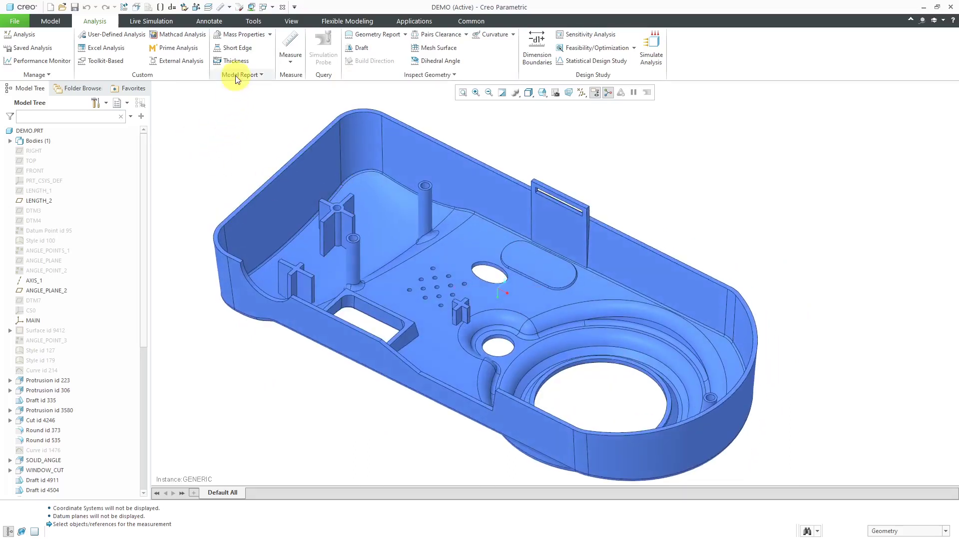
click(236, 62)
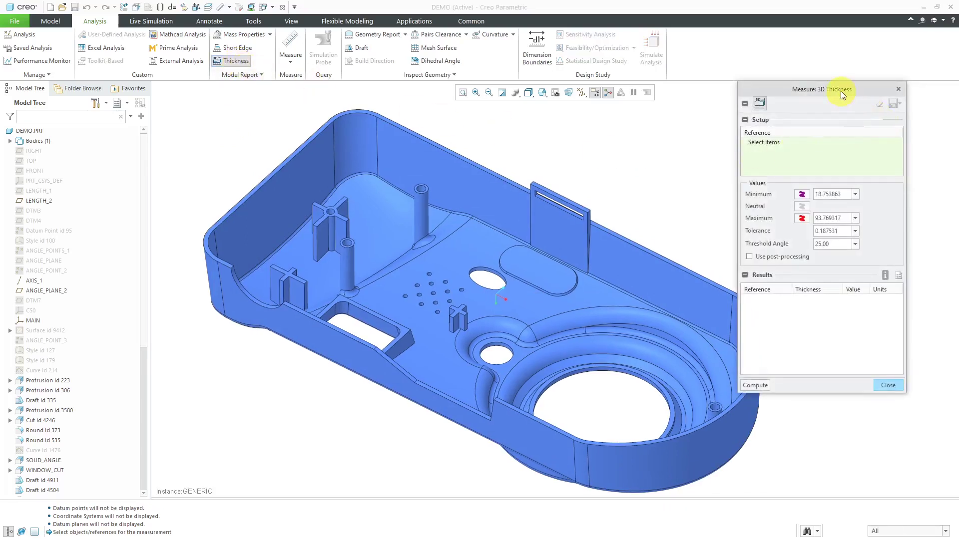
drag(841, 90, 864, 106)
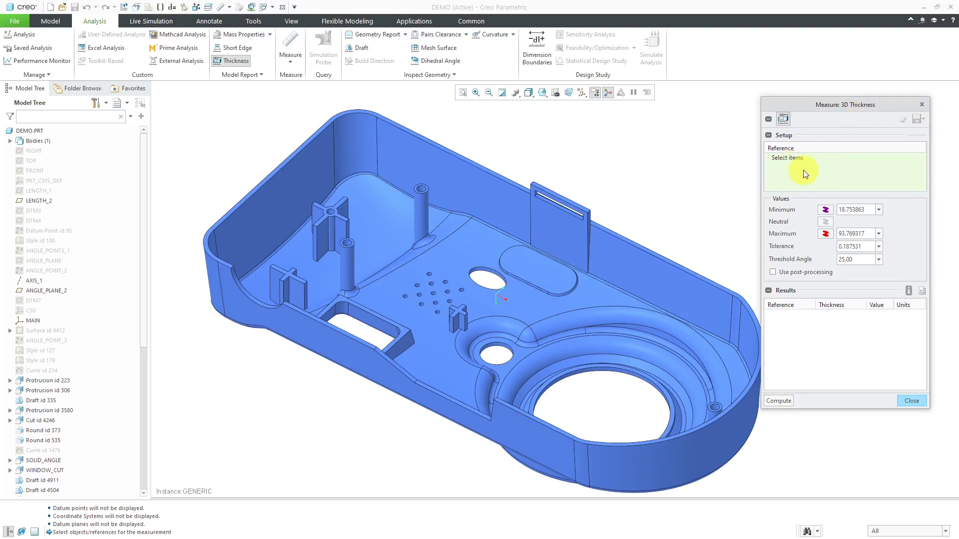
click(617, 274)
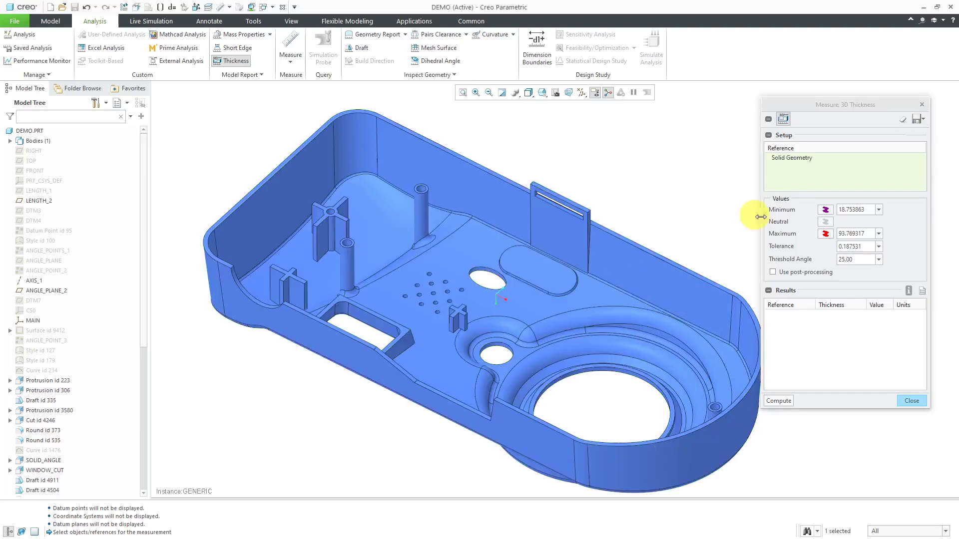
click(849, 209)
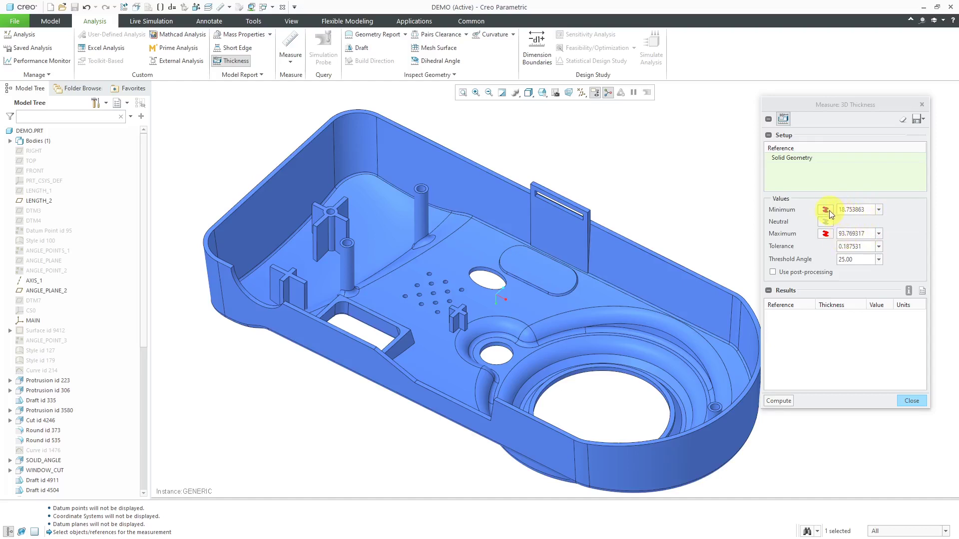
click(826, 211)
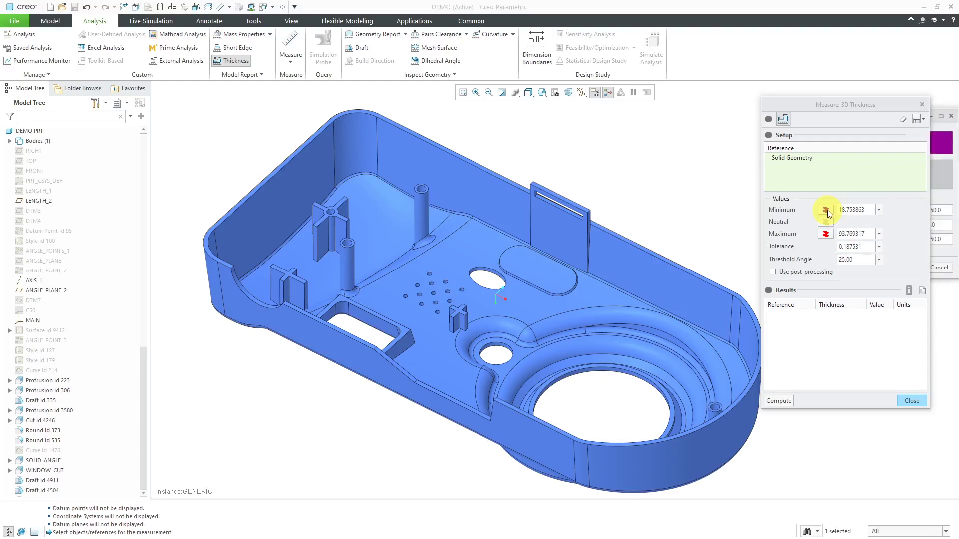
drag(852, 108, 742, 111)
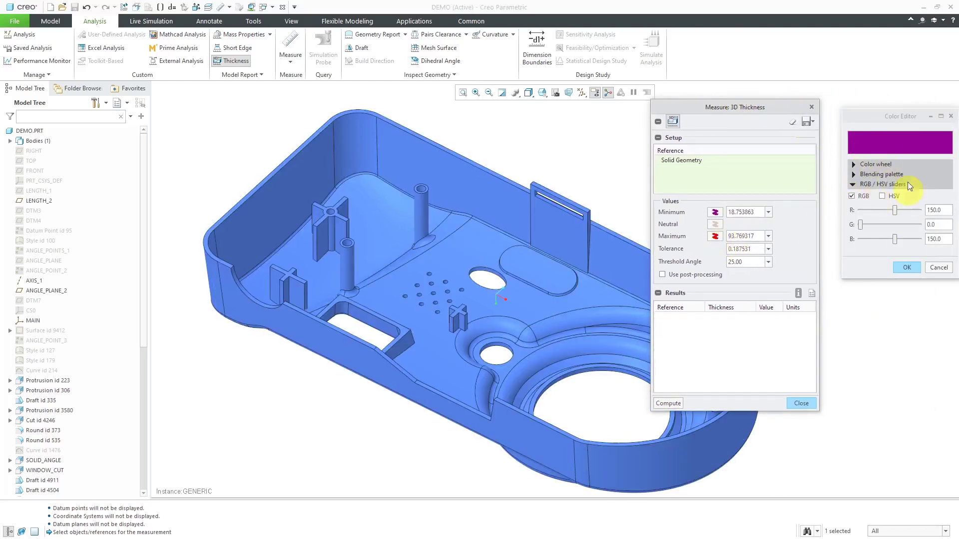
click(938, 270)
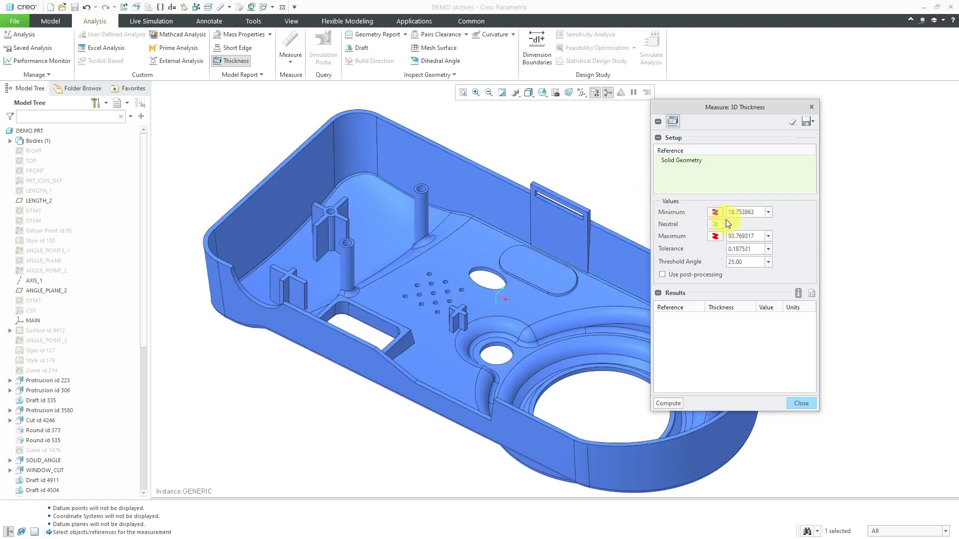
- Enter minimum 0.5, maximum 1.5 and tolerance 0.05, and tick Use post-processing
double_click(754, 210)
text(.5)
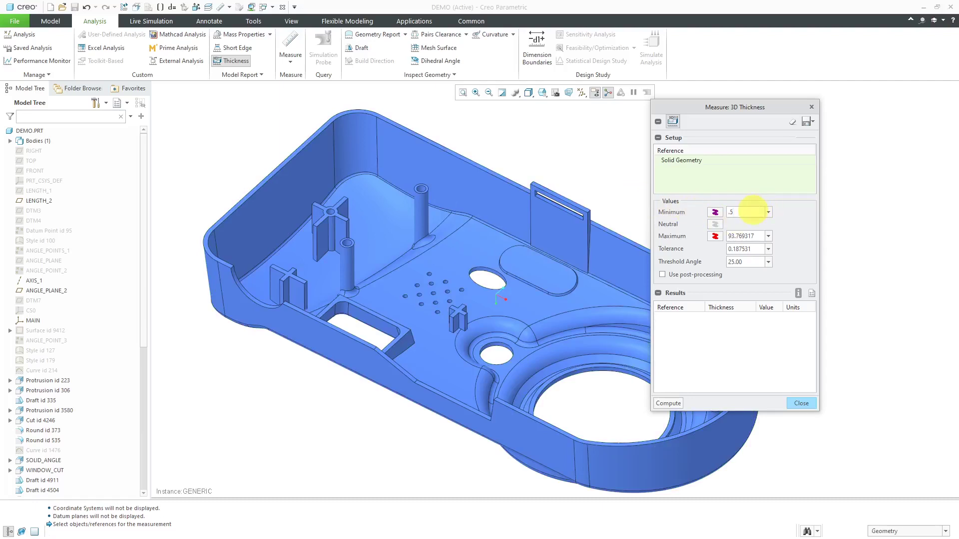
double_click(740, 235)
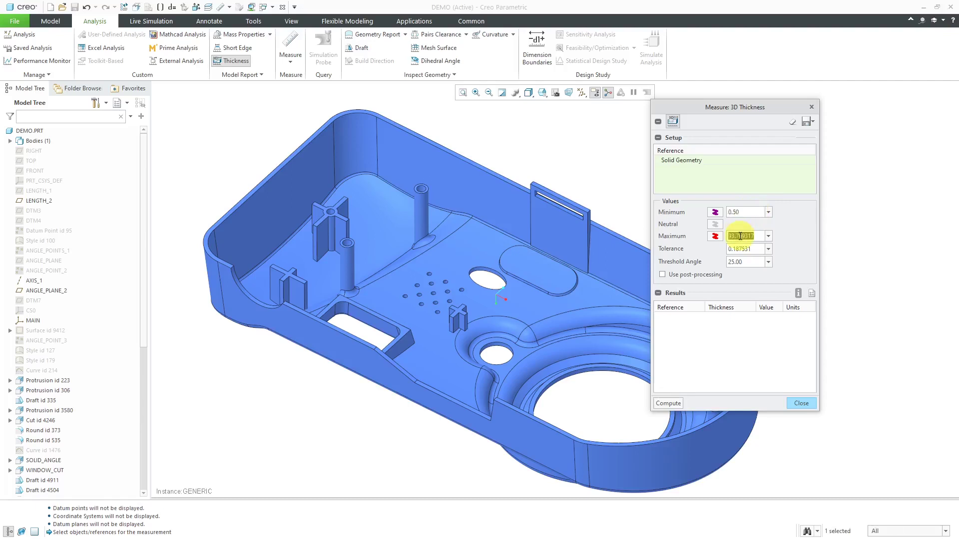
text(1.5)
key(Return)
click(757, 249)
text(.0)
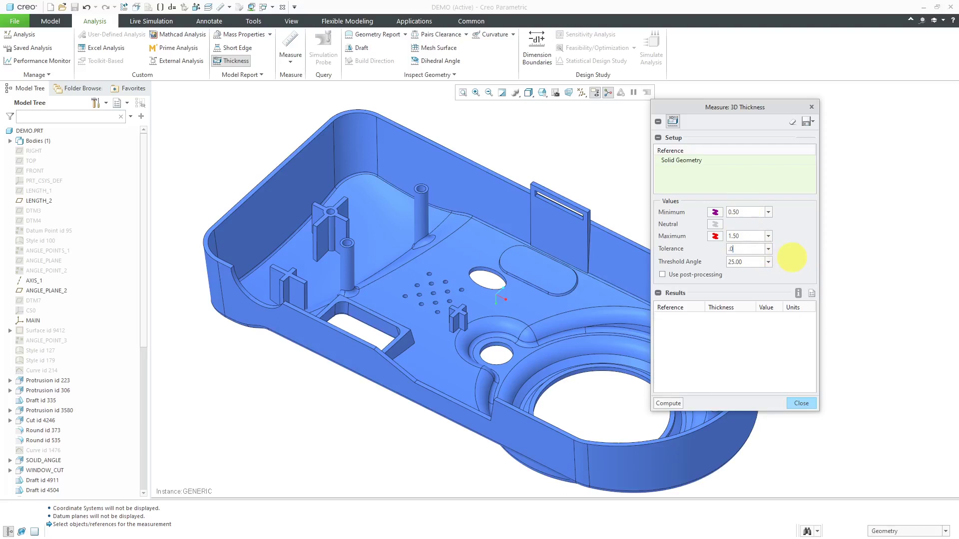
text(5)
key(Return)
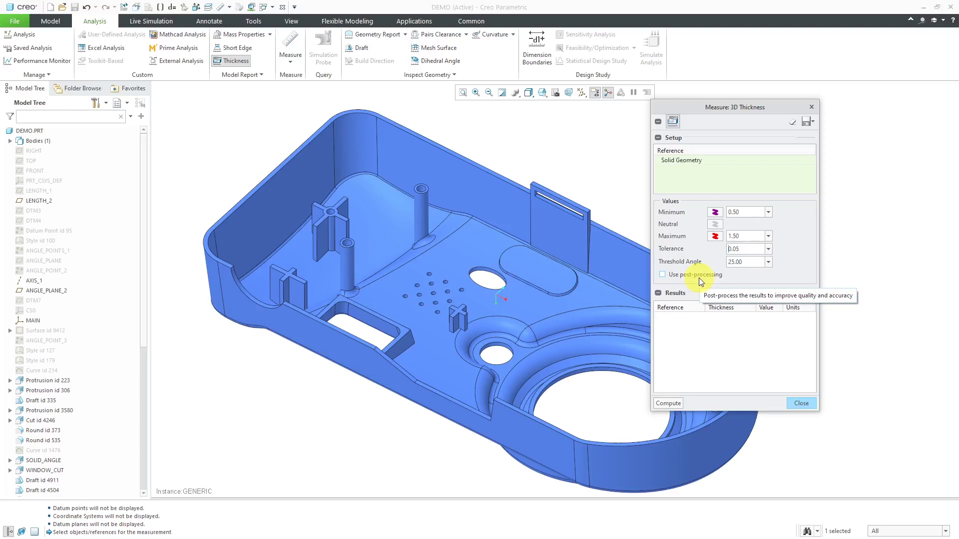
click(663, 275)
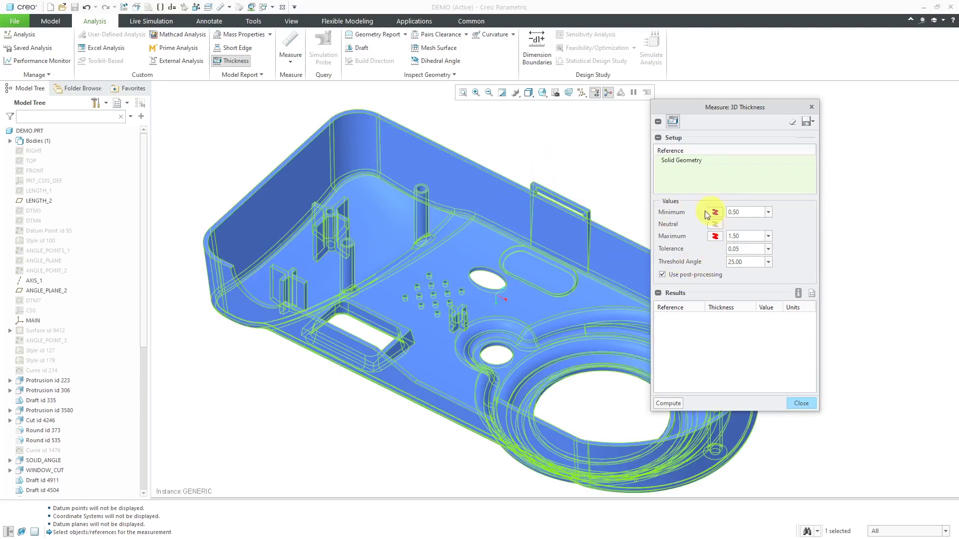
- Compute the thickness analysis, giving a 0.484123 mm minimum flagged as violated
click(670, 403)
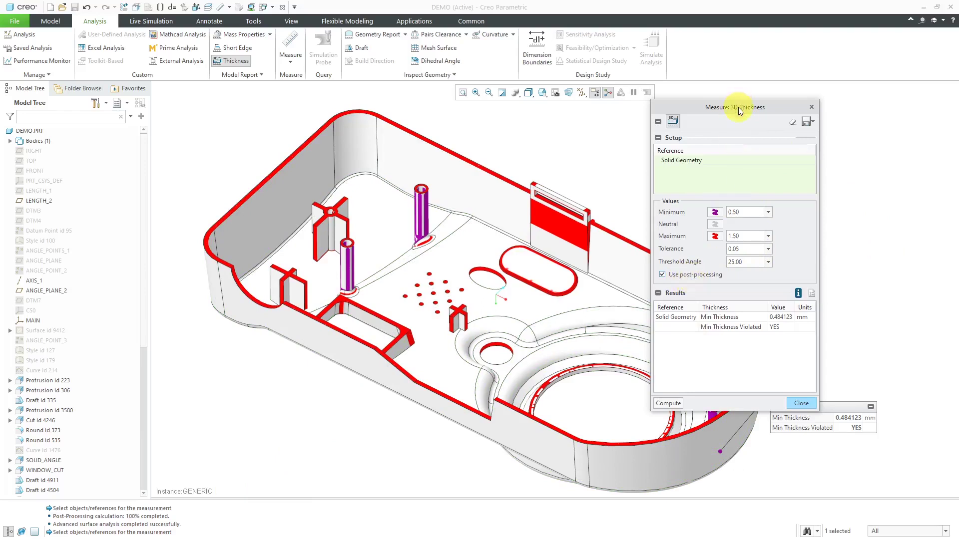
- Move the measurement dialog off the part and orbit to view the red rims and purple bosses
drag(740, 111, 858, 17)
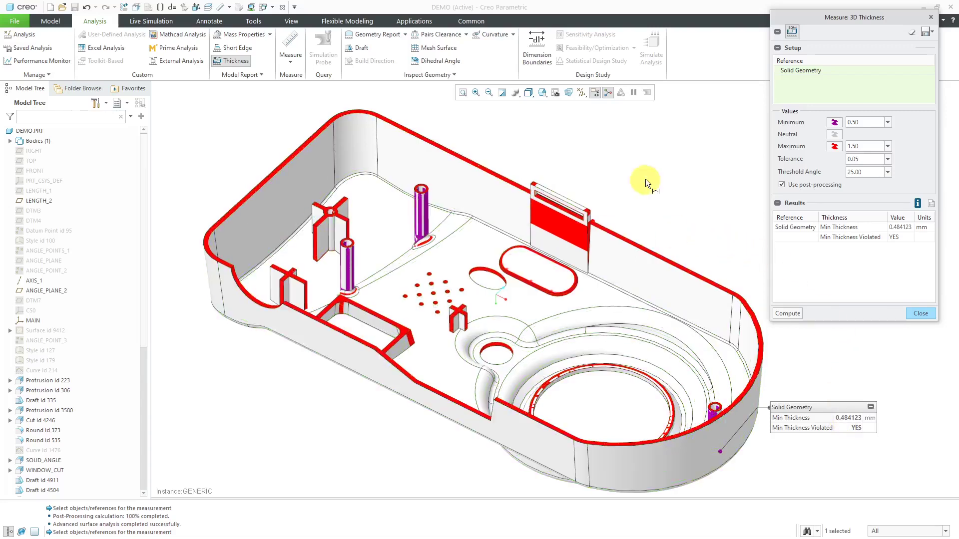
mouse_move(630, 182)
middle_down()
mouse_move(643, 178)
mouse_move(657, 207)
mouse_move(652, 191)
mouse_move(633, 190)
mouse_move(615, 201)
mouse_move(621, 223)
mouse_move(634, 182)
middle_up()
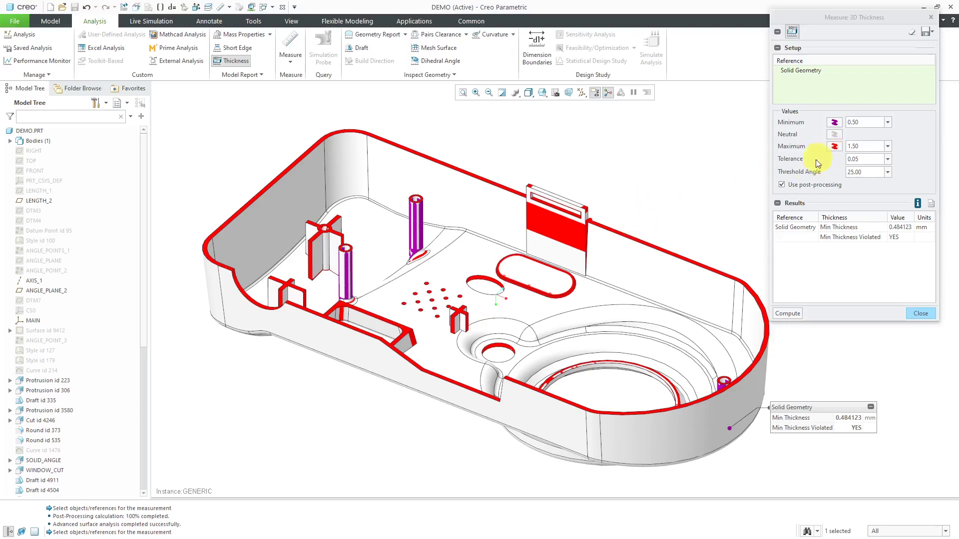
middle_drag(547, 303, 482, 286)
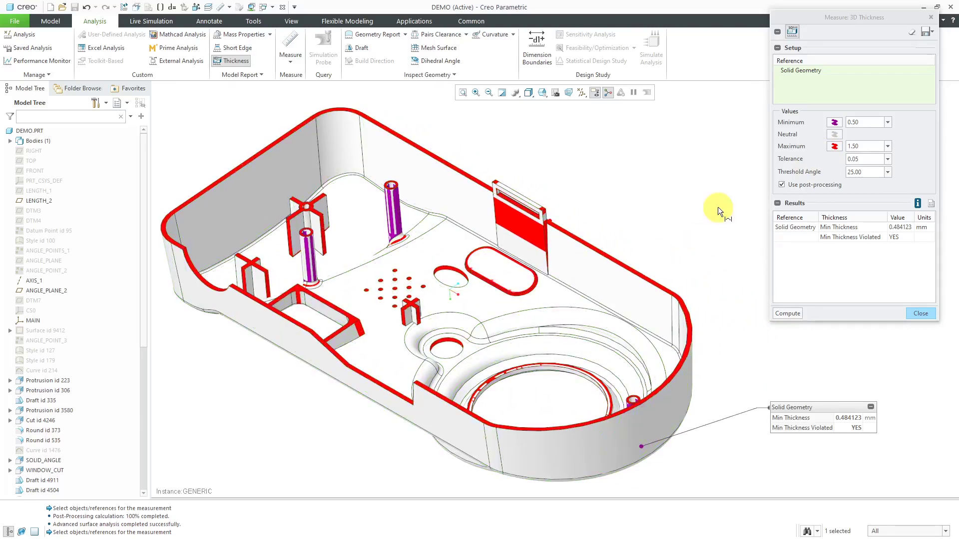
- Open the save popup offering Make Feature with the name ANALYSIS_THICKNESS_1
click(932, 34)
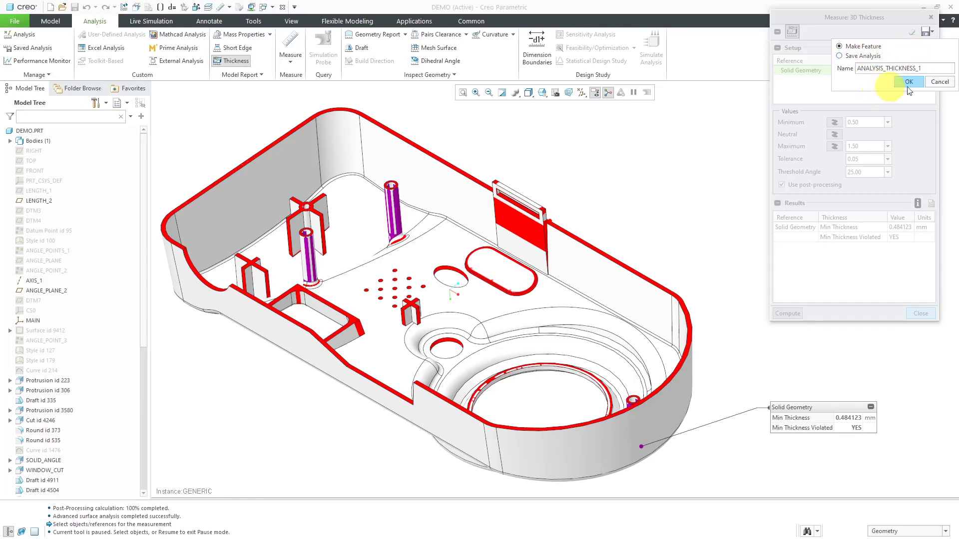
- Cancel the save, open the 3D thickness report, then hide it to show the colour map
click(940, 83)
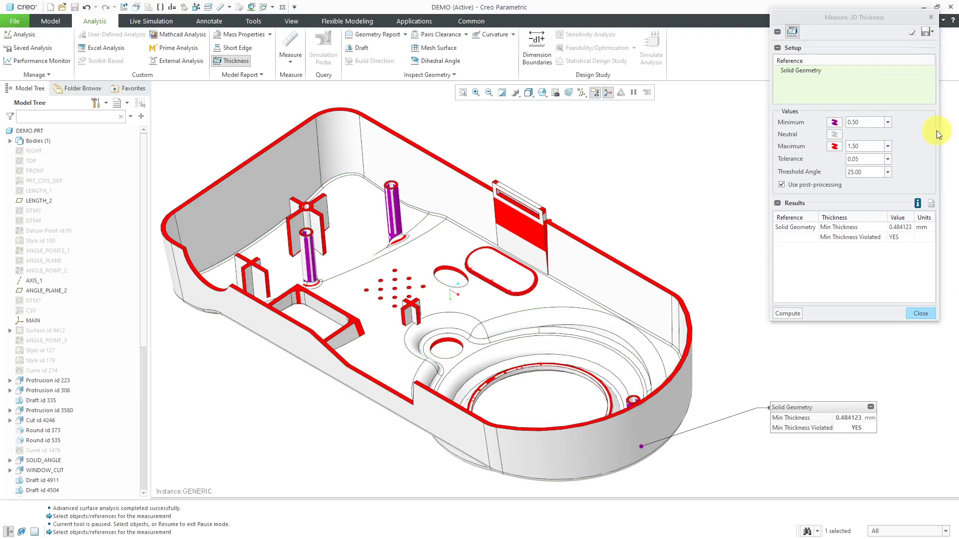
click(918, 205)
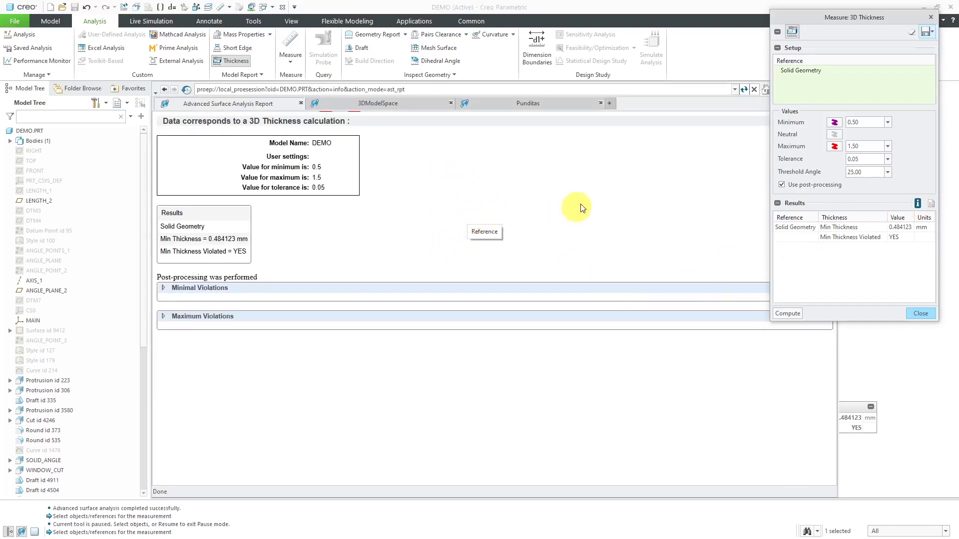
click(22, 532)
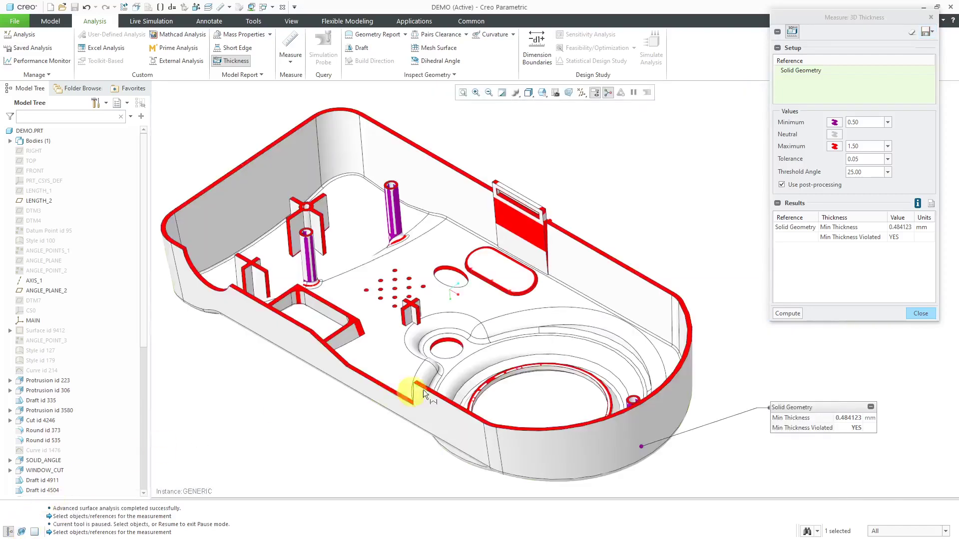
- Open the result Options and keep the length units set to mm
click(931, 204)
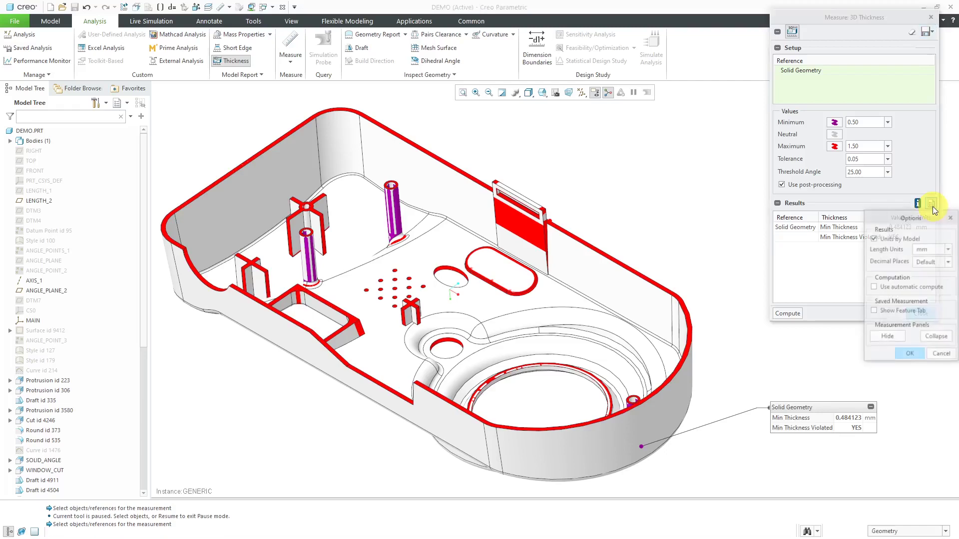
drag(924, 218, 870, 248)
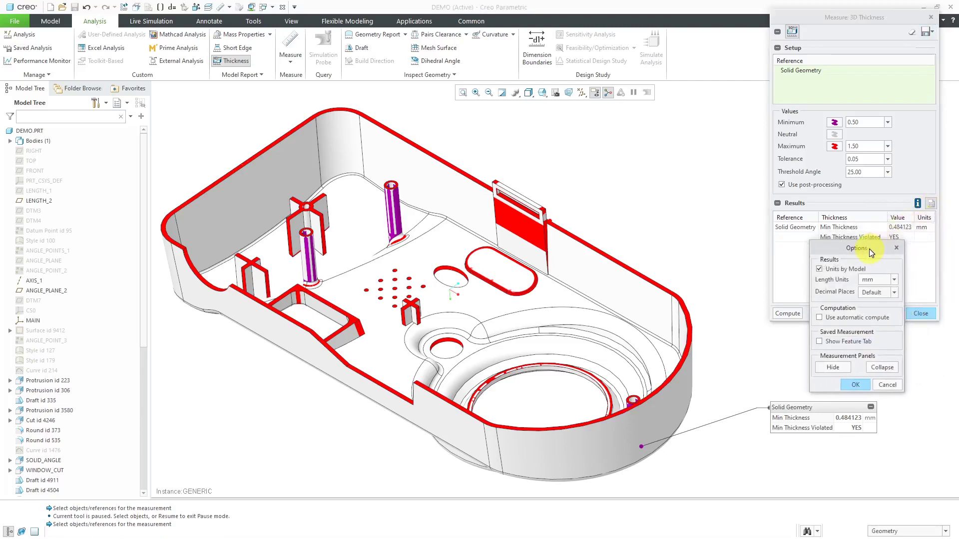
click(894, 281)
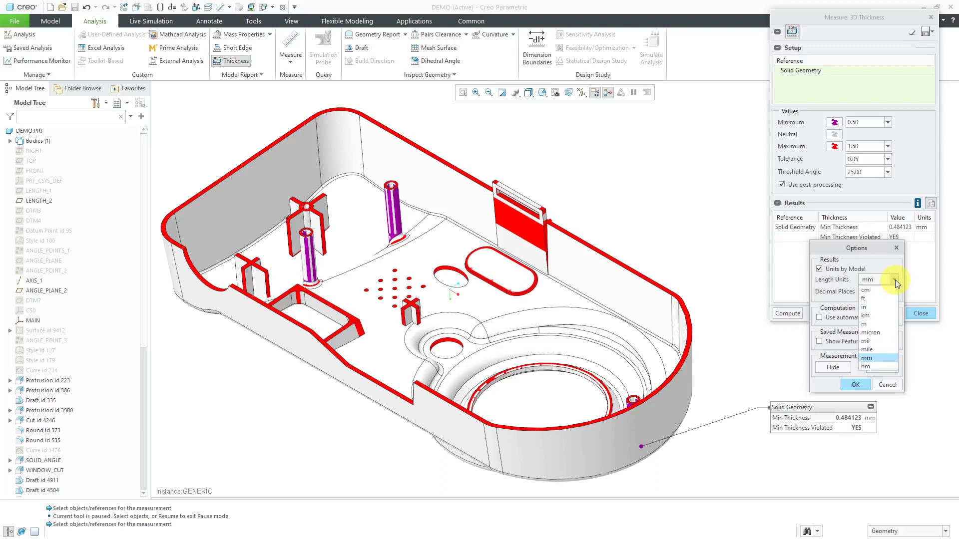
click(898, 264)
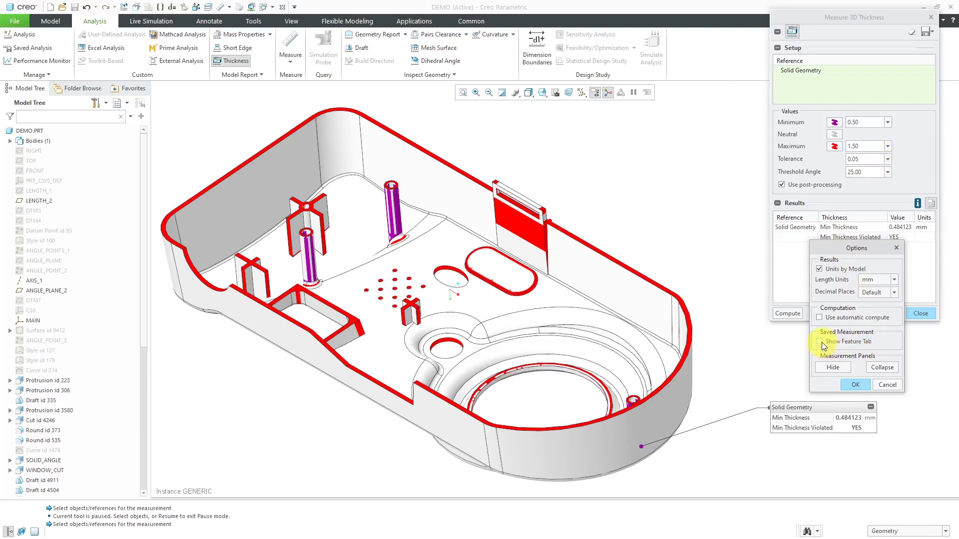
- Apply the options, view the Feature tab, cancel saving, and widen the parameter Name column
click(856, 385)
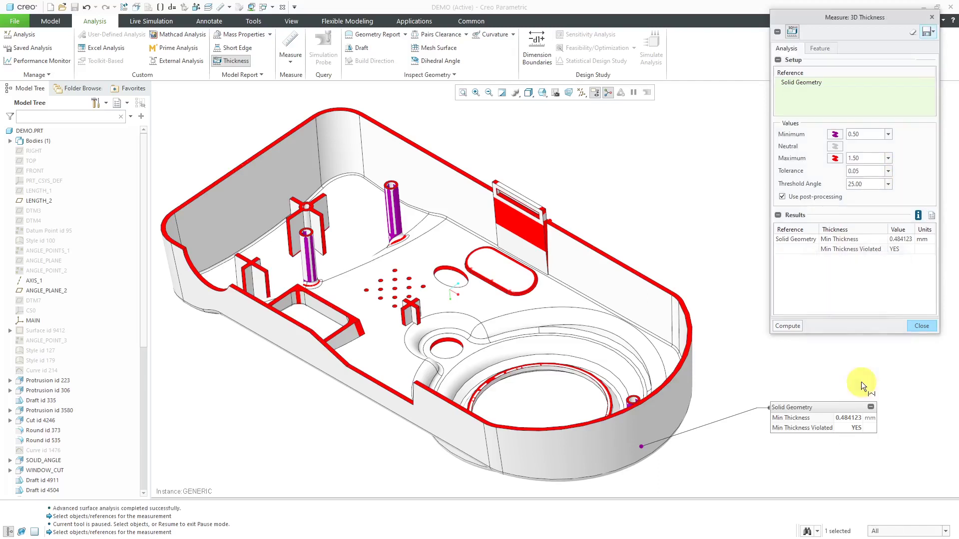
click(823, 49)
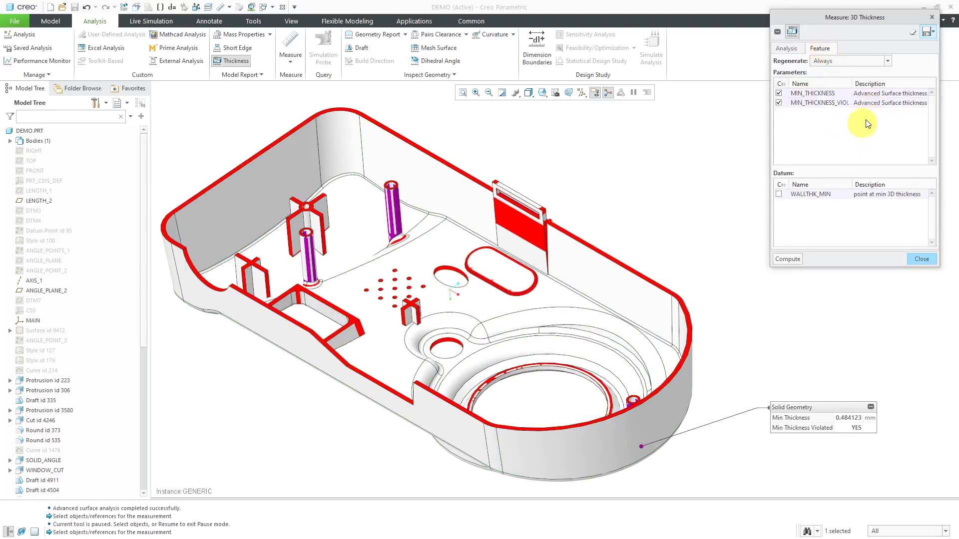
click(931, 33)
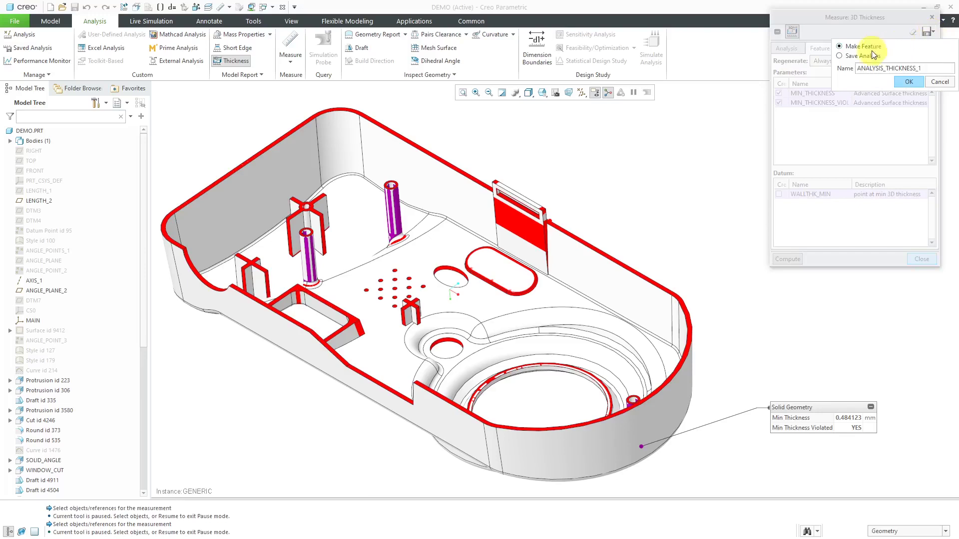
click(936, 82)
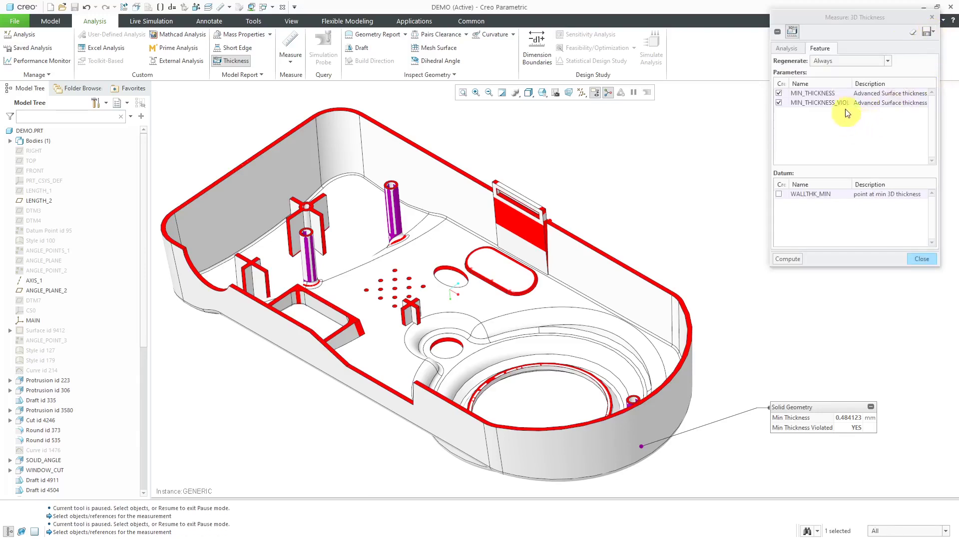
drag(853, 83, 861, 81)
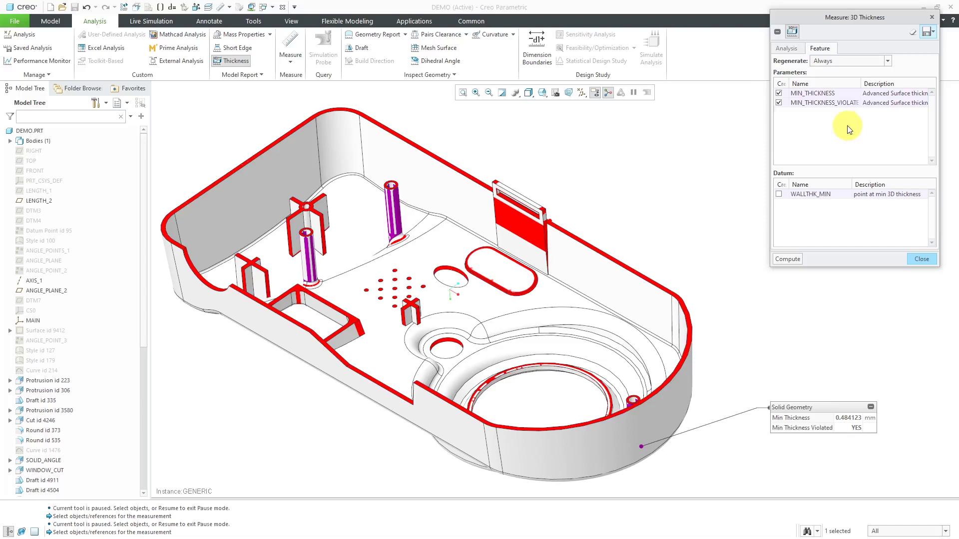
- Return to the Analysis settings and close the 3D Thickness dialog
click(787, 48)
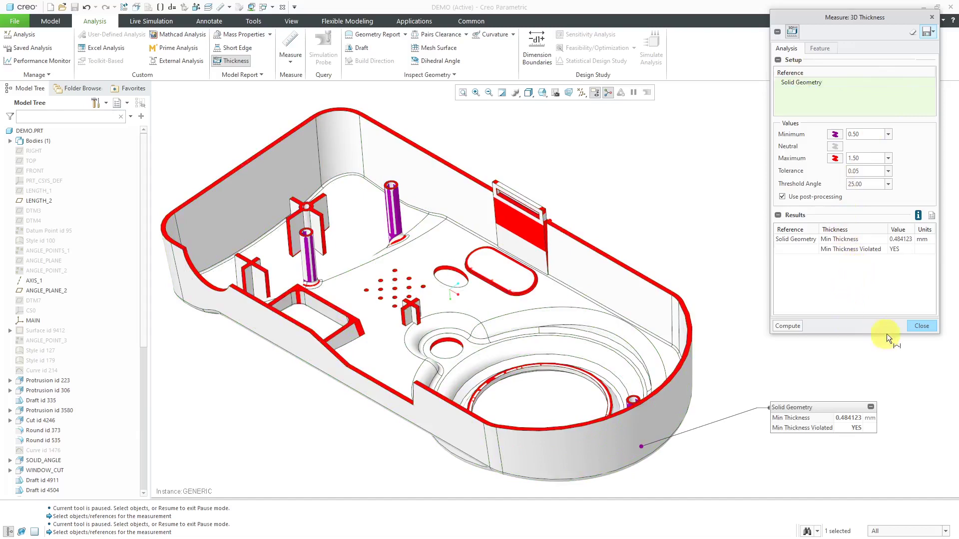
click(921, 327)
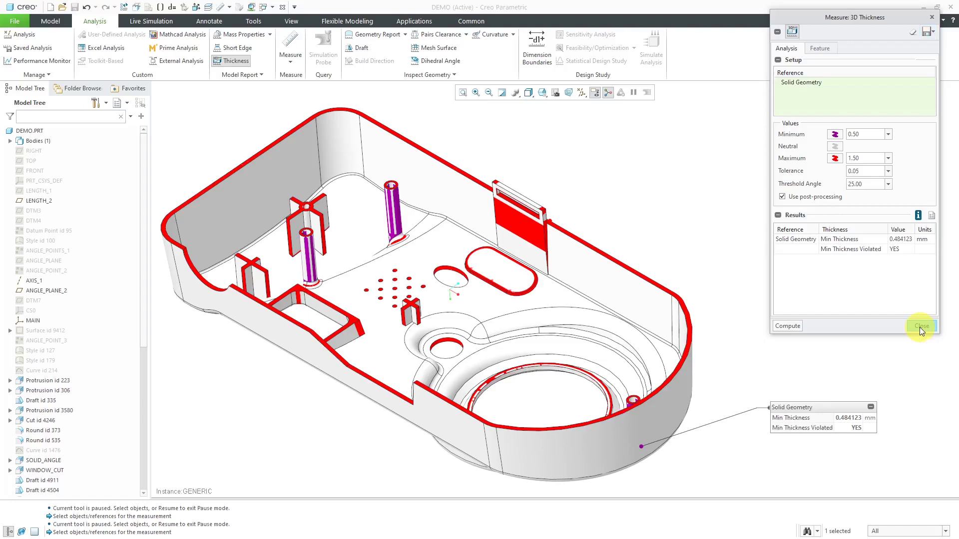